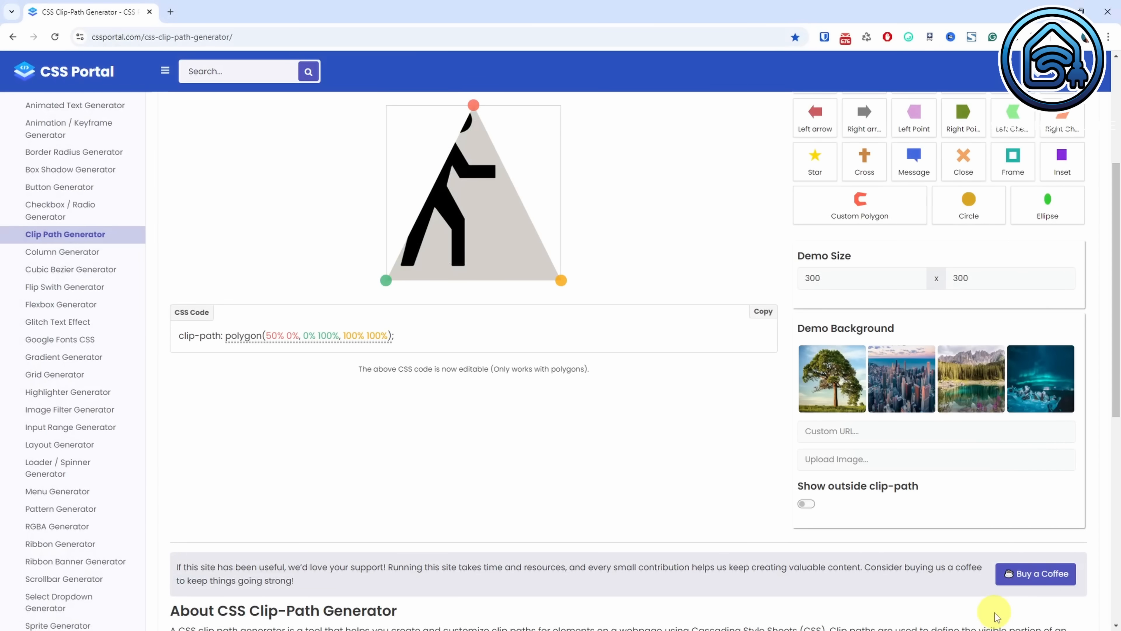
Choose the Trapezoid clip-path shape, then move its upper-left point to the frame's edge and its upper-right point inward
left_click_drag(1119, 383, 1116, 245)
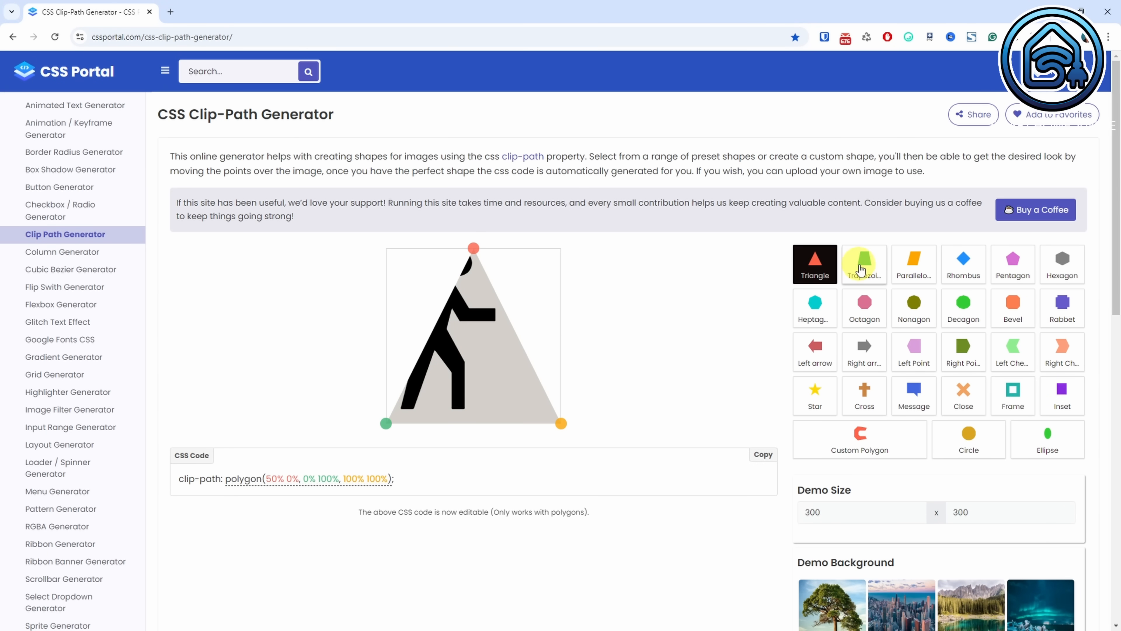
left_click(863, 262)
left_click_drag(421, 248, 350, 250)
left_click_drag(526, 249, 492, 251)
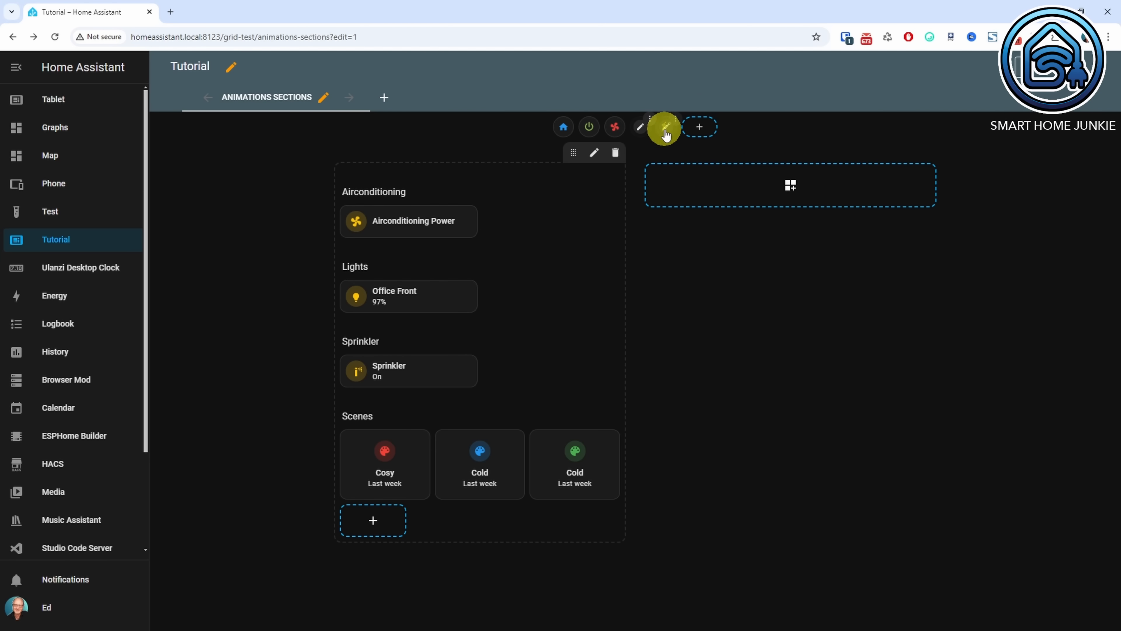
Open the code of the motion detection badge in Home Assistant and examine its card_mod clip animation
left_click(665, 130)
left_click(497, 97)
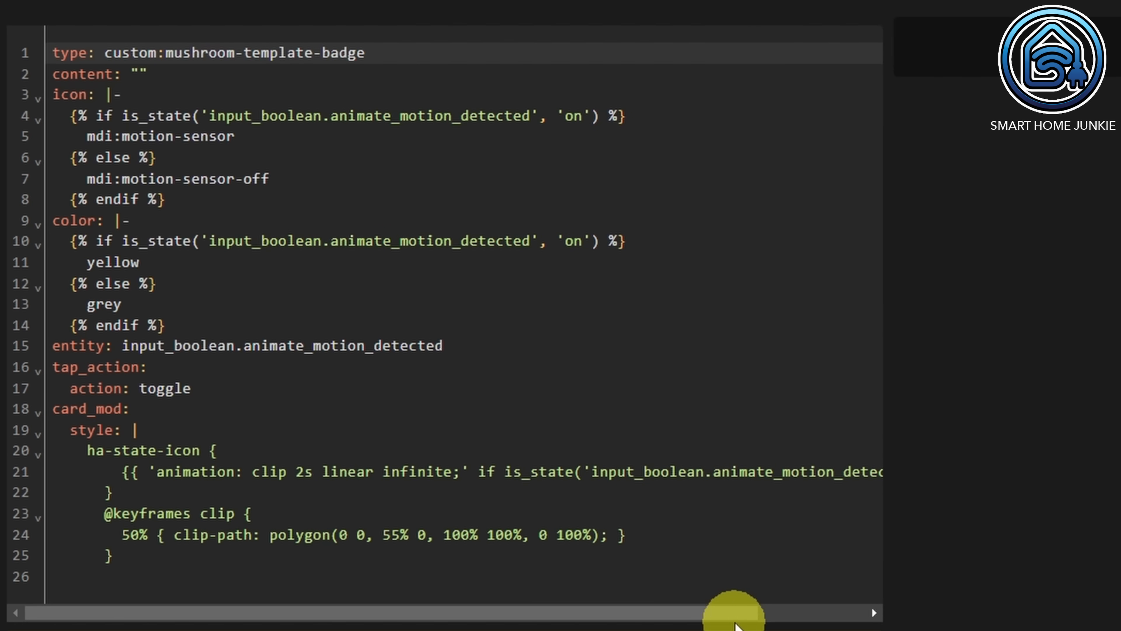
left_click_drag(745, 617, 696, 609)
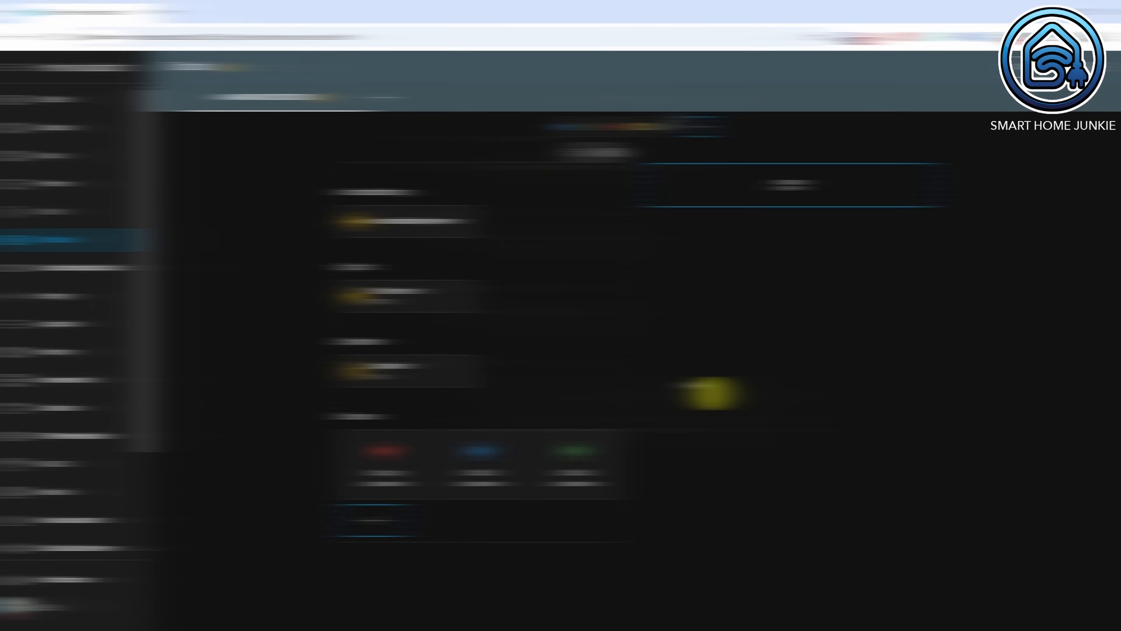
Open the Airconditioning Power tile's code and examine its card_mod rotation animation, including the full condition line
left_click(424, 227)
left_click(409, 221)
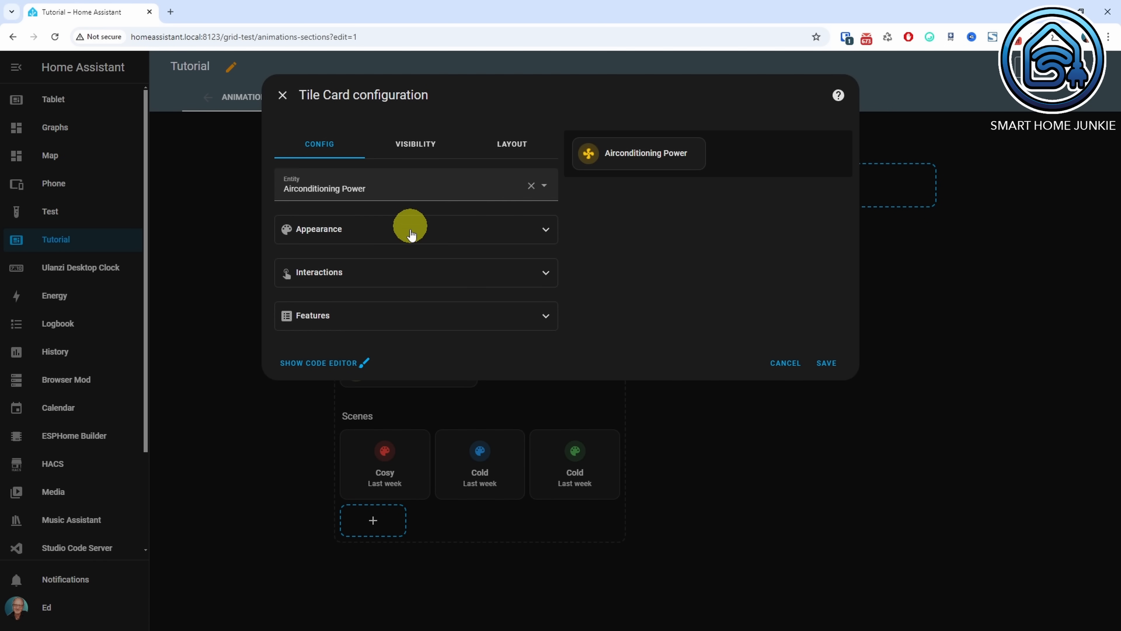
left_click(342, 369)
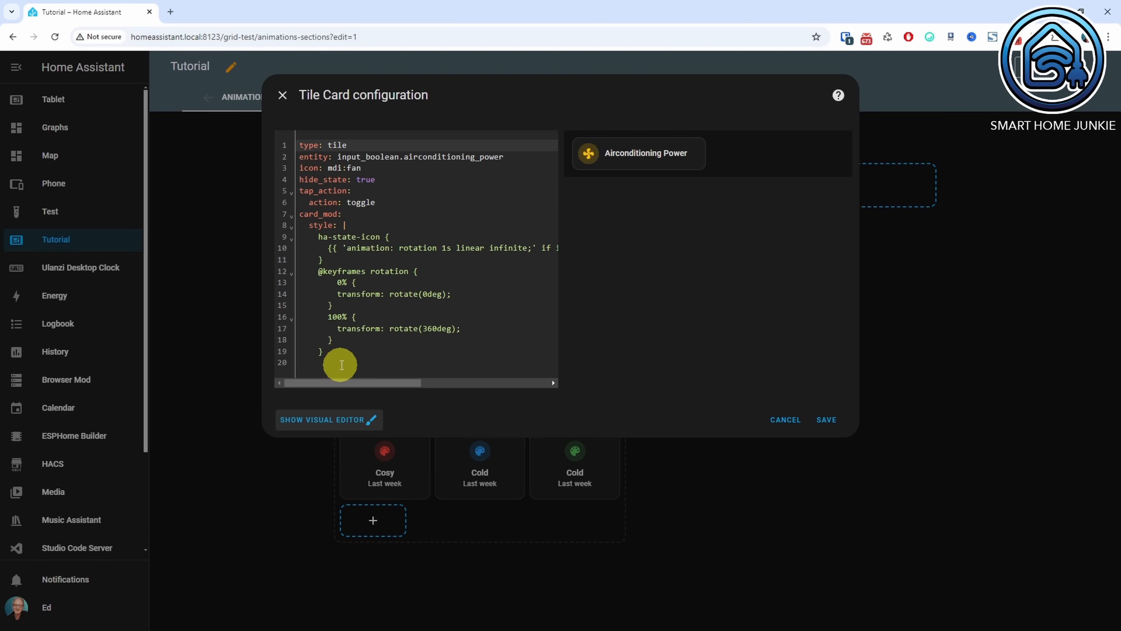
left_click(375, 95)
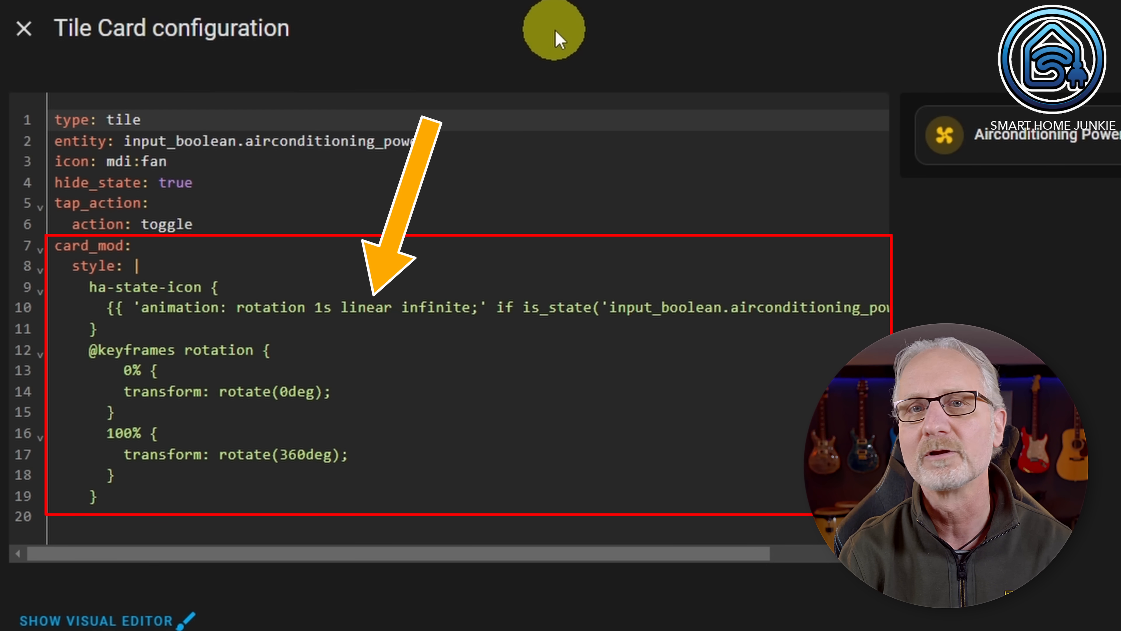
left_click_drag(706, 554, 832, 564)
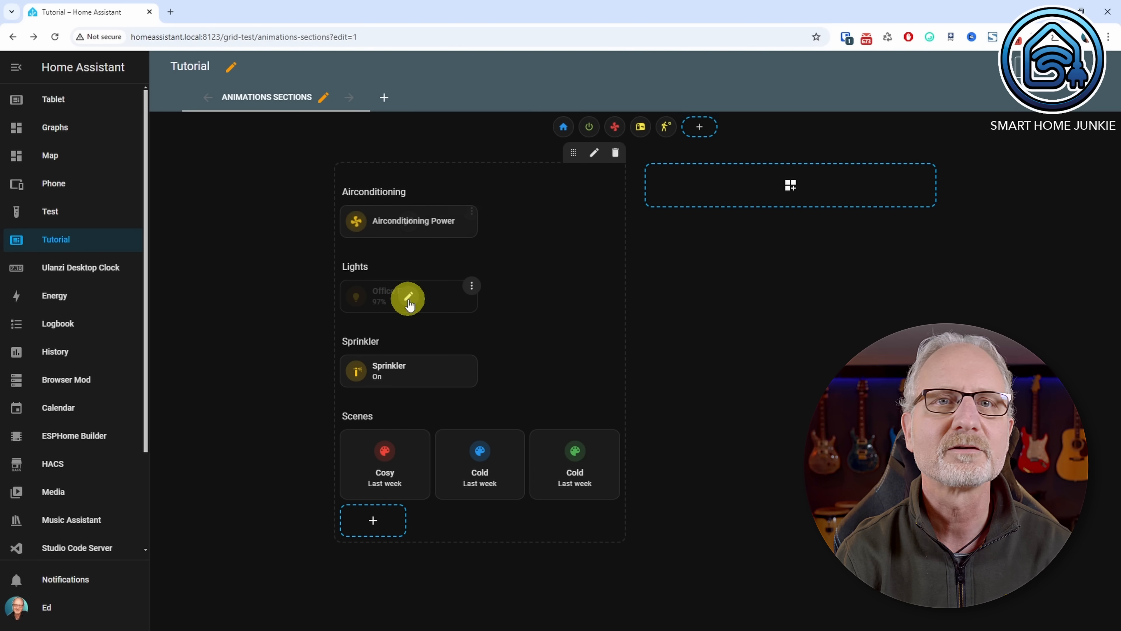
Examine the card_mod illumination animation in the Office Front card's code and the spray animation in the Sprinkler tile's code
left_click(407, 297)
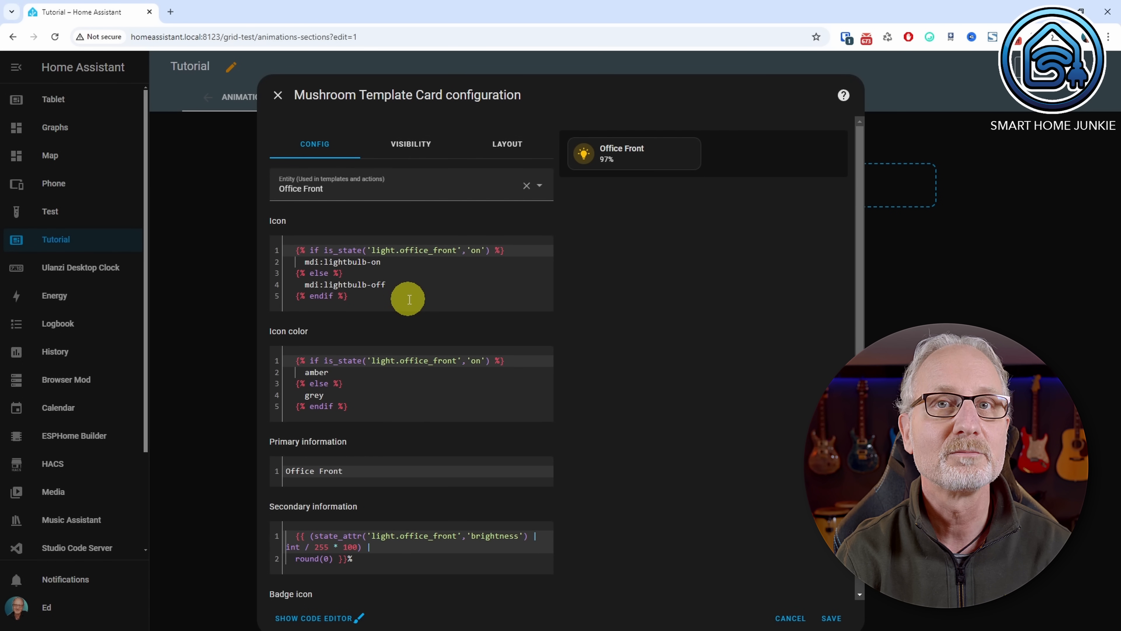
left_click(319, 619)
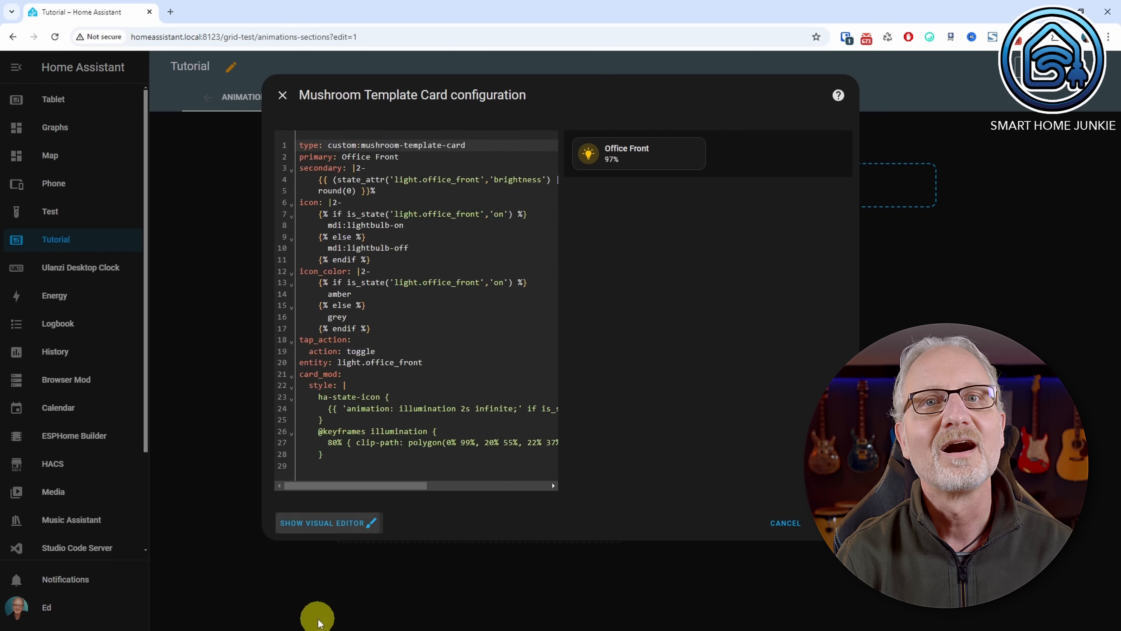
left_click(436, 90)
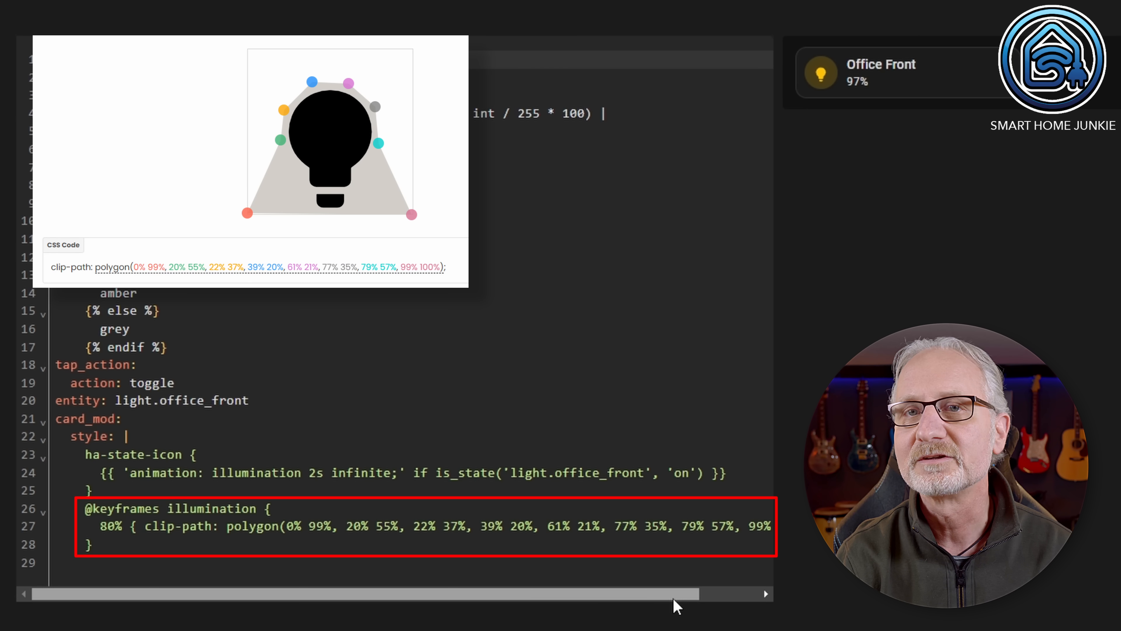
left_click(765, 593)
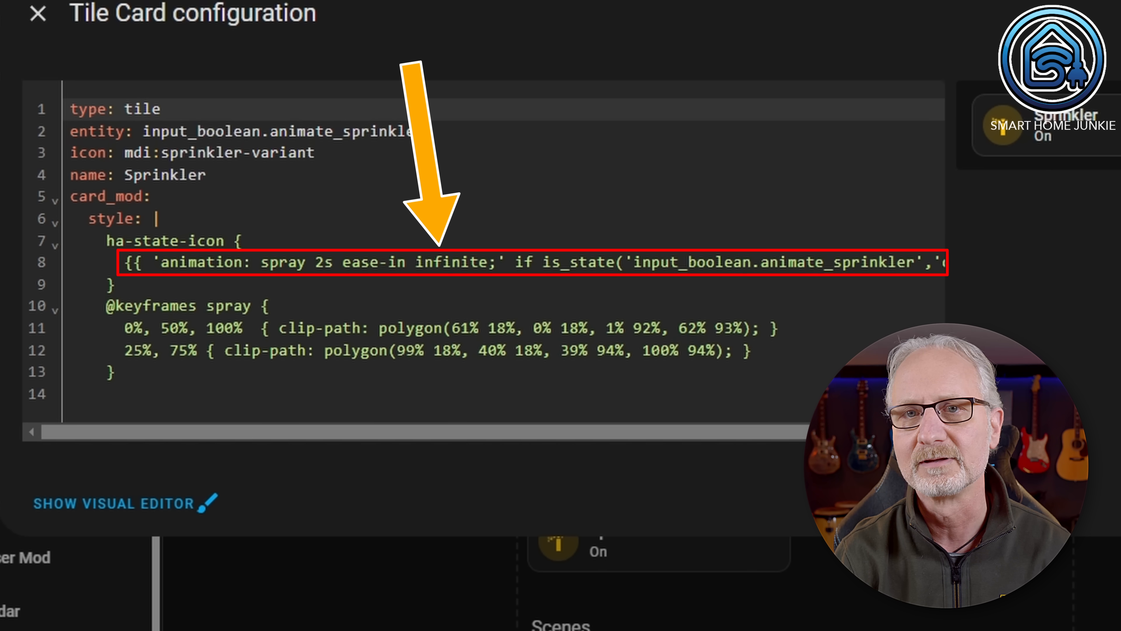
left_click_drag(839, 431, 894, 432)
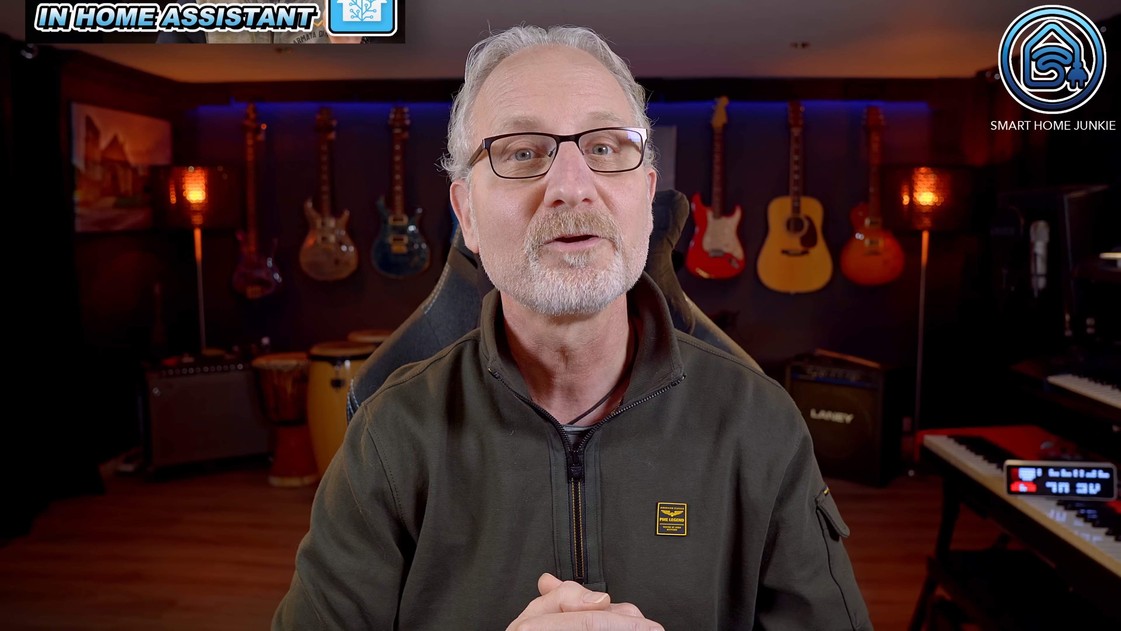
Activate the red Cosy scene, the blue Cold scene and the green Cold scene from their tiles
left_click(437, 499)
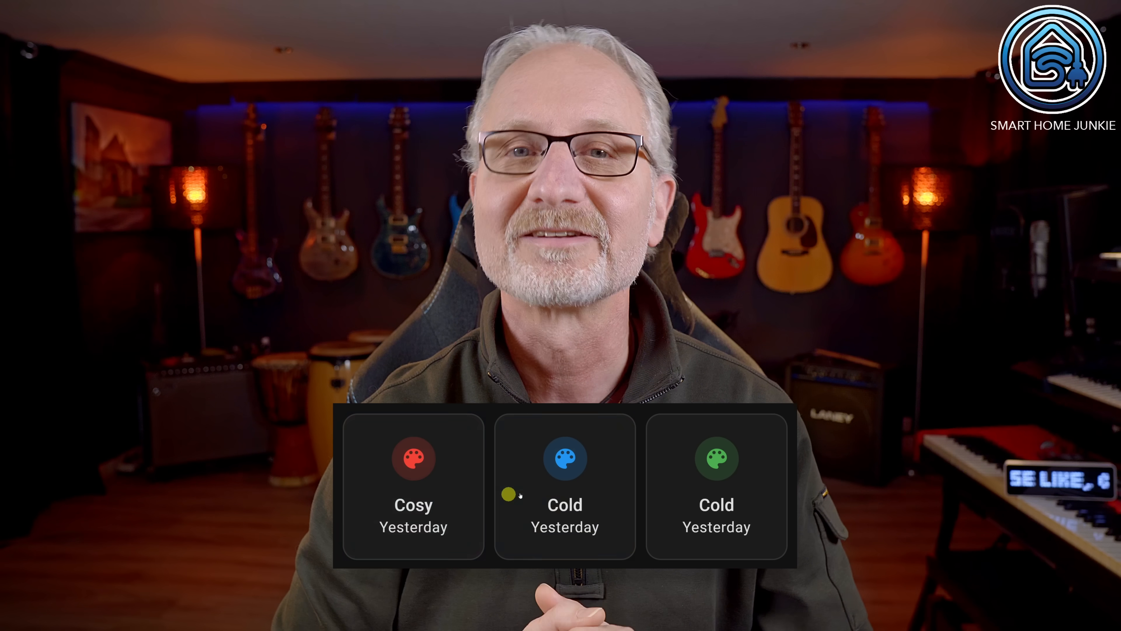
left_click(606, 491)
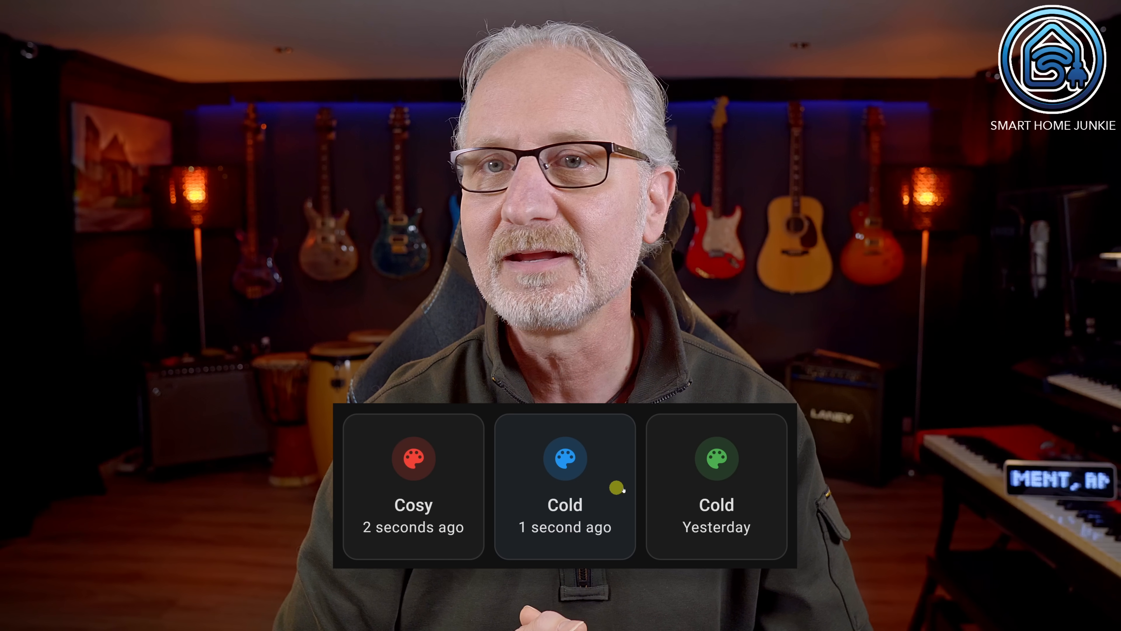
left_click(745, 442)
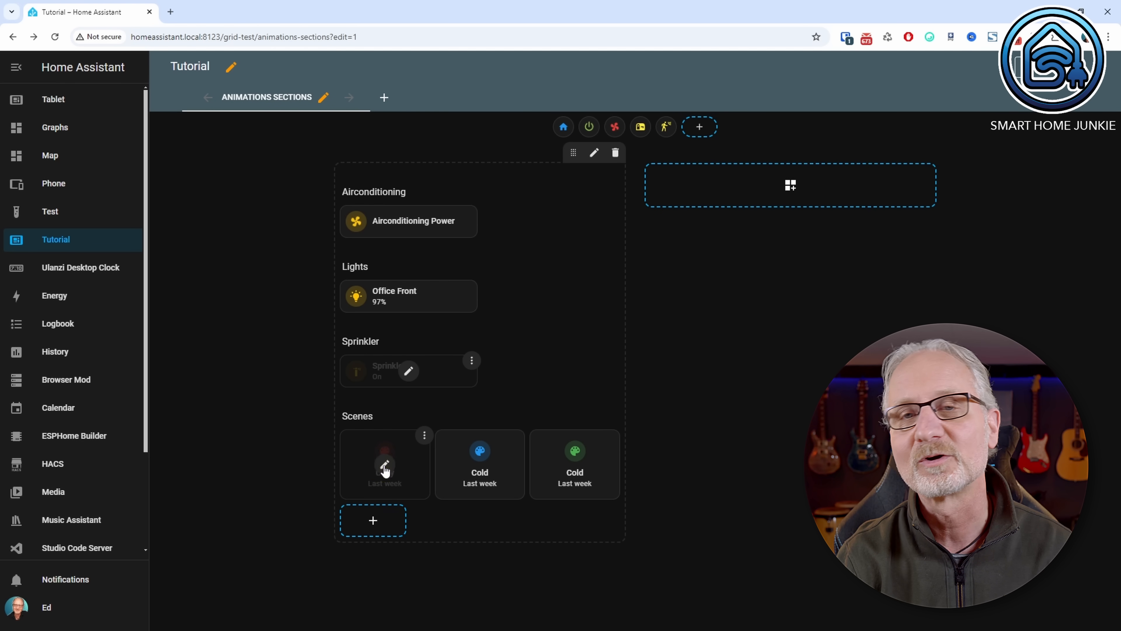
Examine the card_mod code that rotates the Cosy scene tile's icon, and close its configuration without saving
left_click(384, 465)
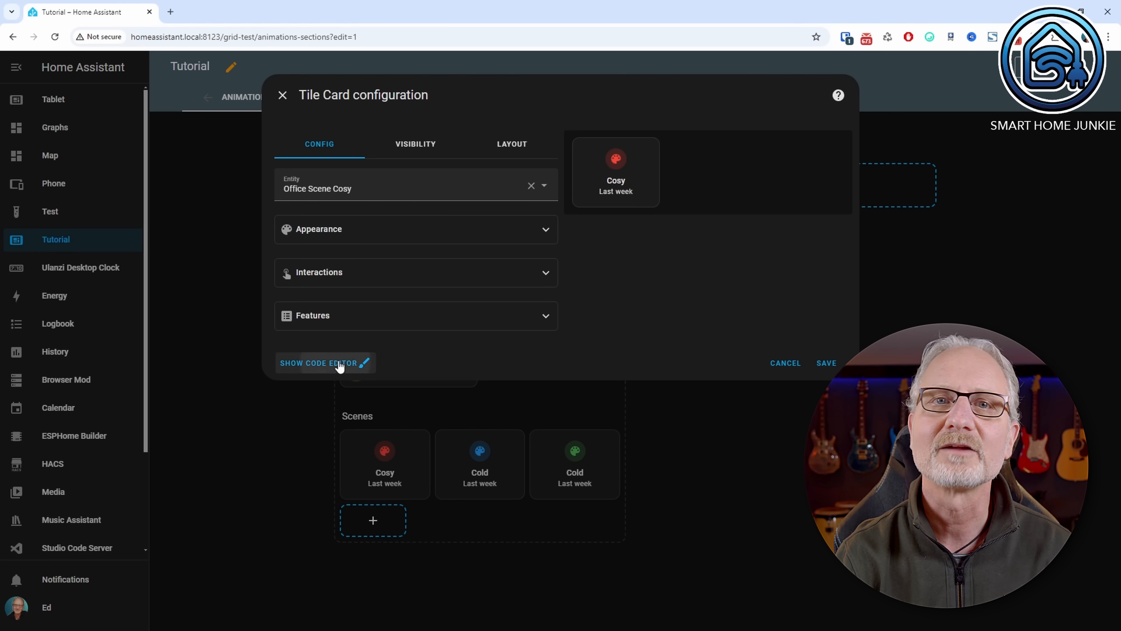
left_click(339, 363)
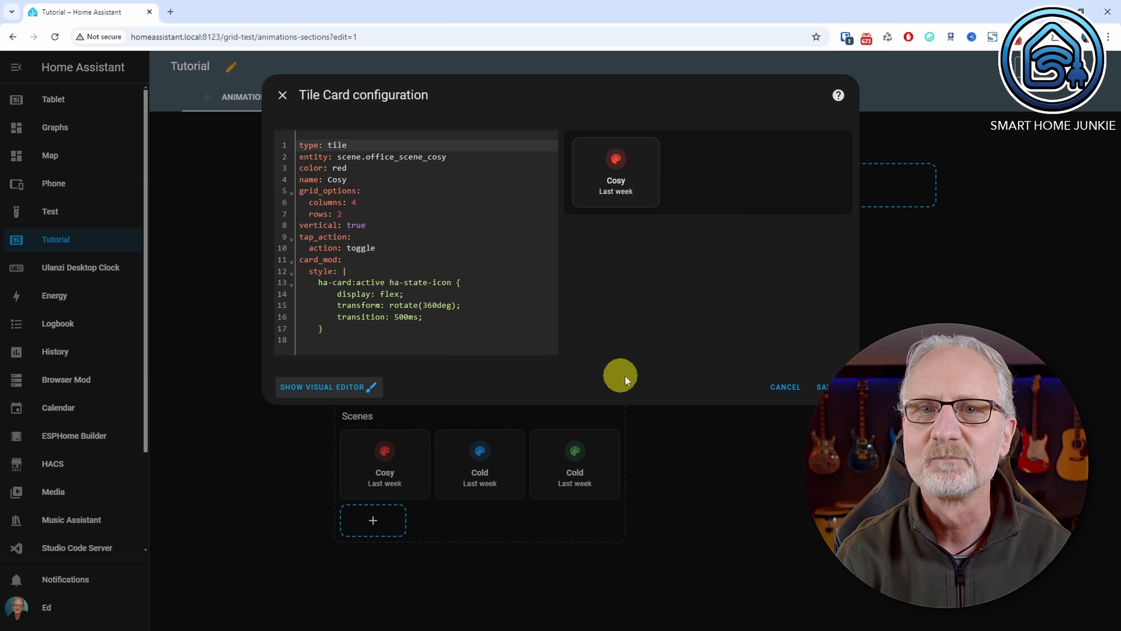
left_click(795, 393)
Examine the card_mod scale effect in the blue Cold scene tile's code, and close its configuration without saving
left_click(480, 464)
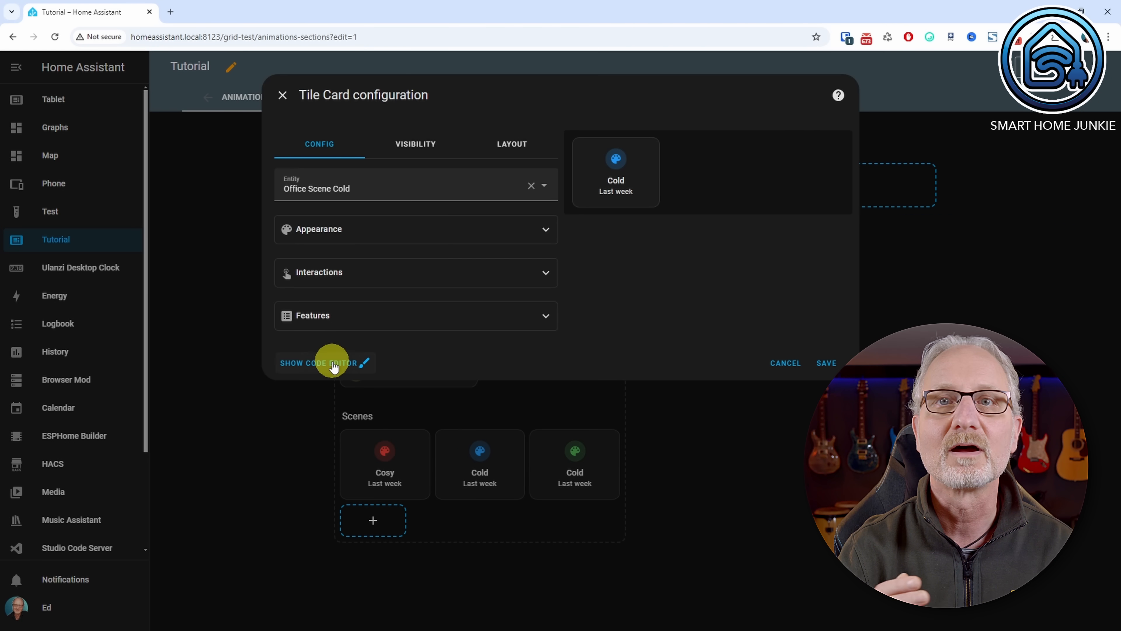
left_click(332, 362)
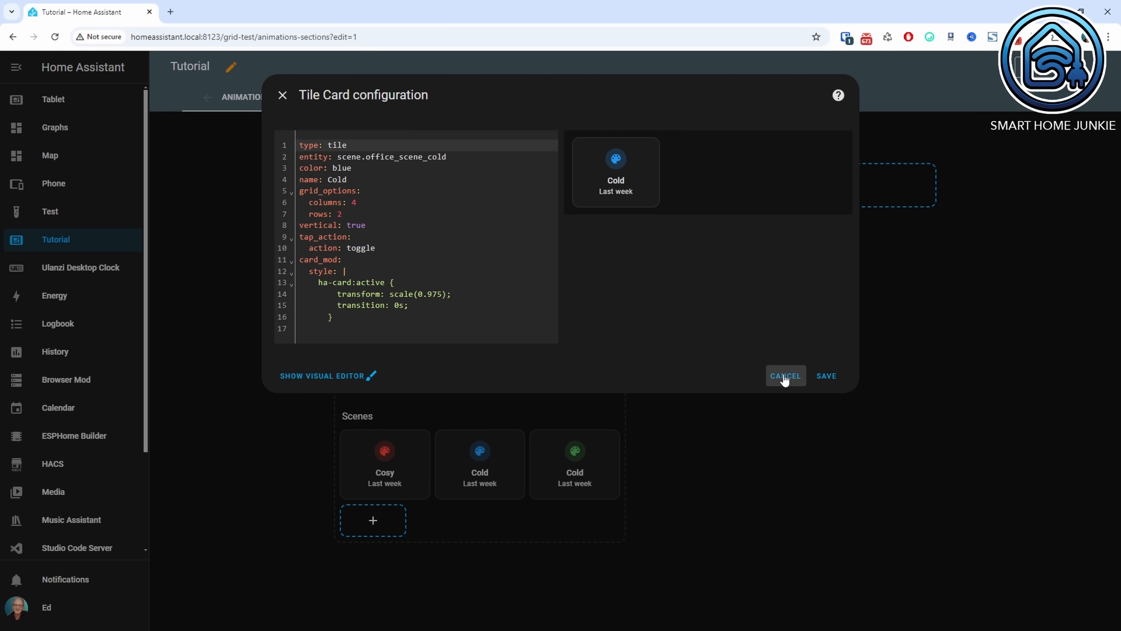
left_click(784, 379)
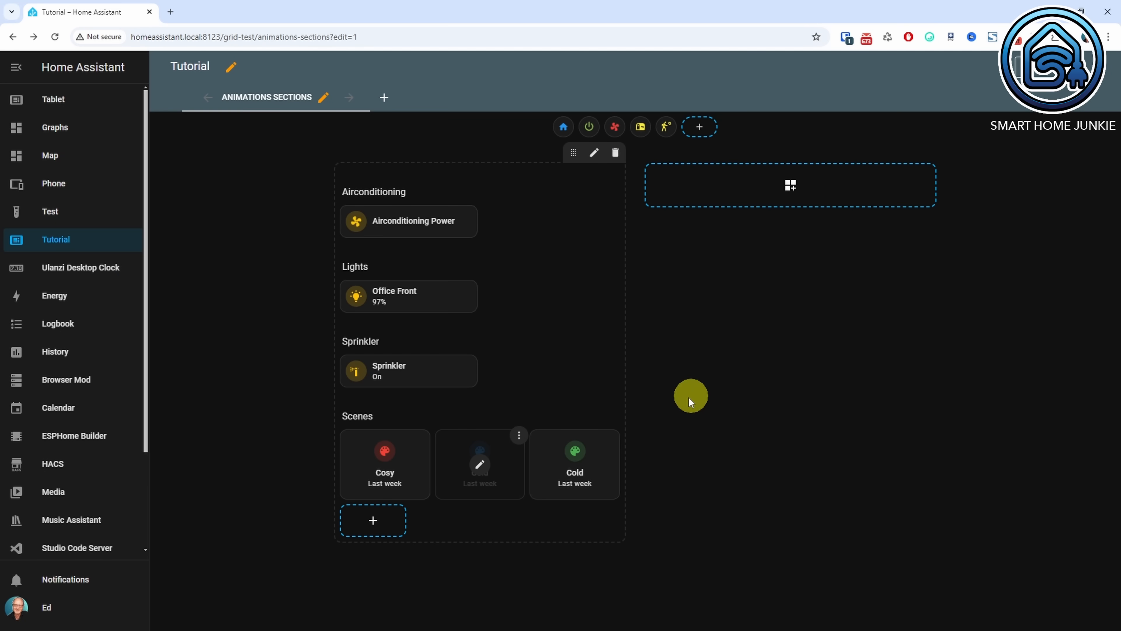
Open the green Cold scene tile's configuration and examine its card_mod code
left_click(575, 464)
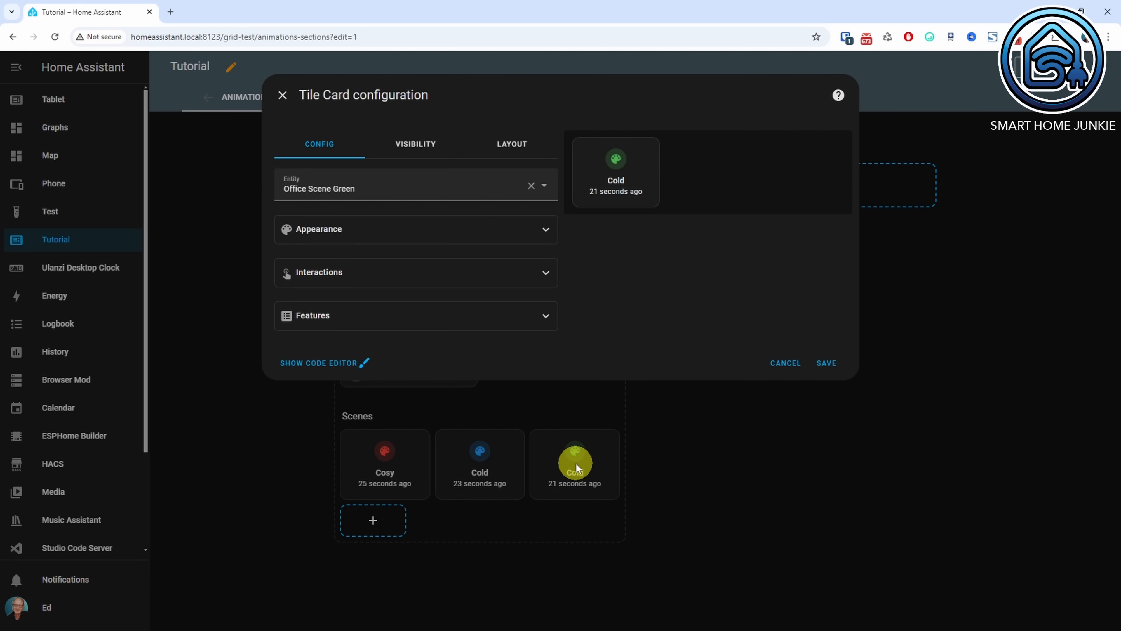
left_click(311, 363)
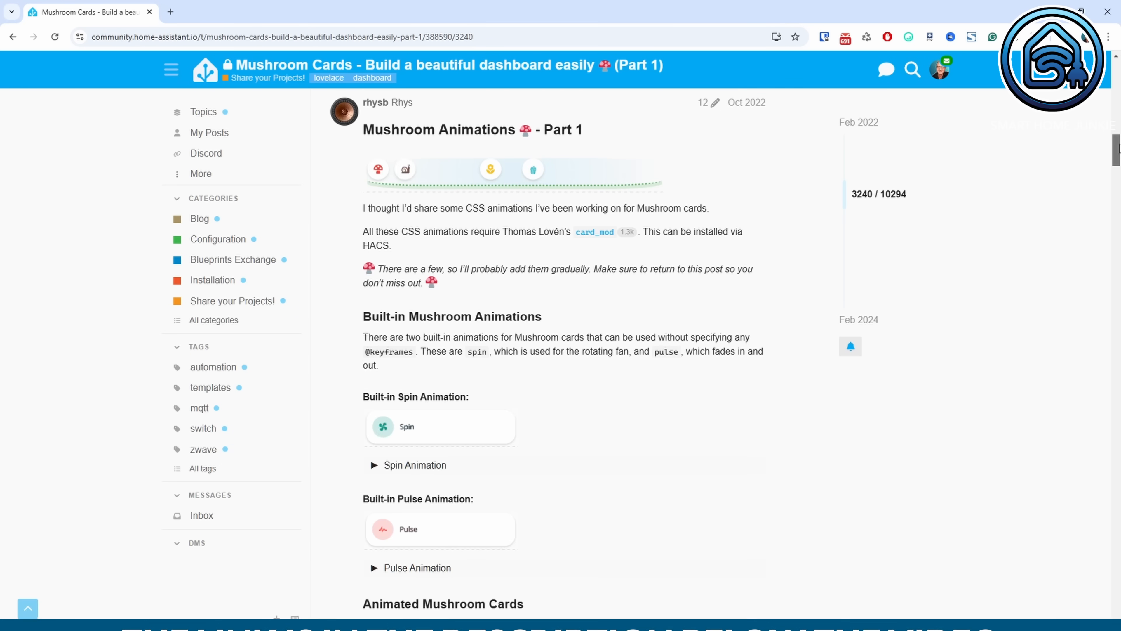
Look through the Mushroom Animations post in the Home Assistant community forum for CSS animation examples
scroll(369, 560, "down", 5)
scroll(515, 341, "down", 8)
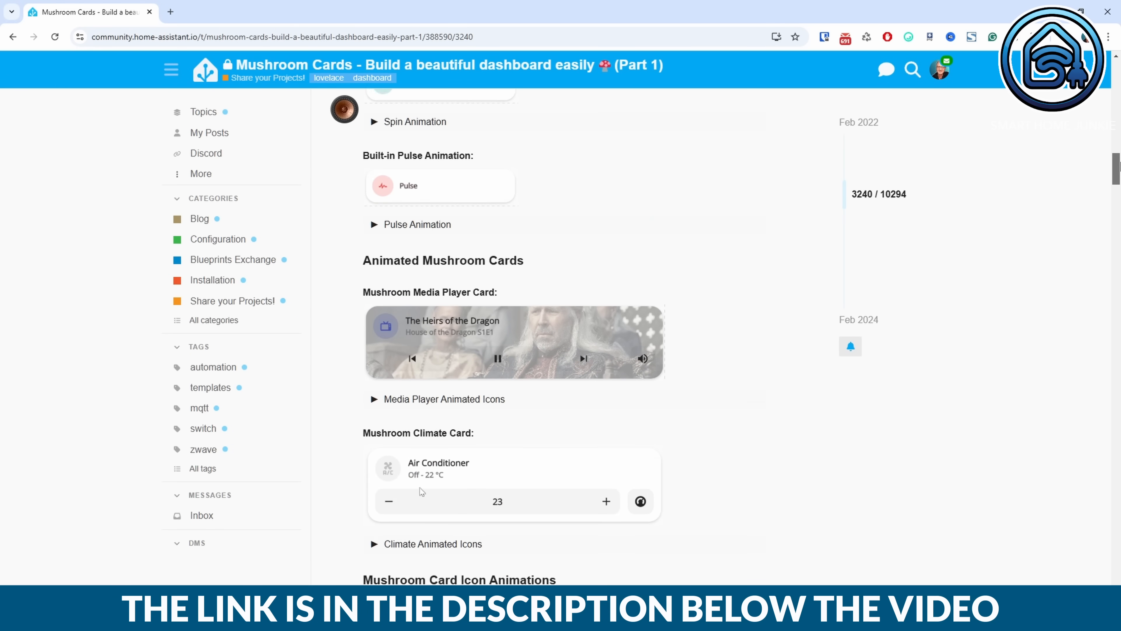
scroll(412, 162, "down", 3)
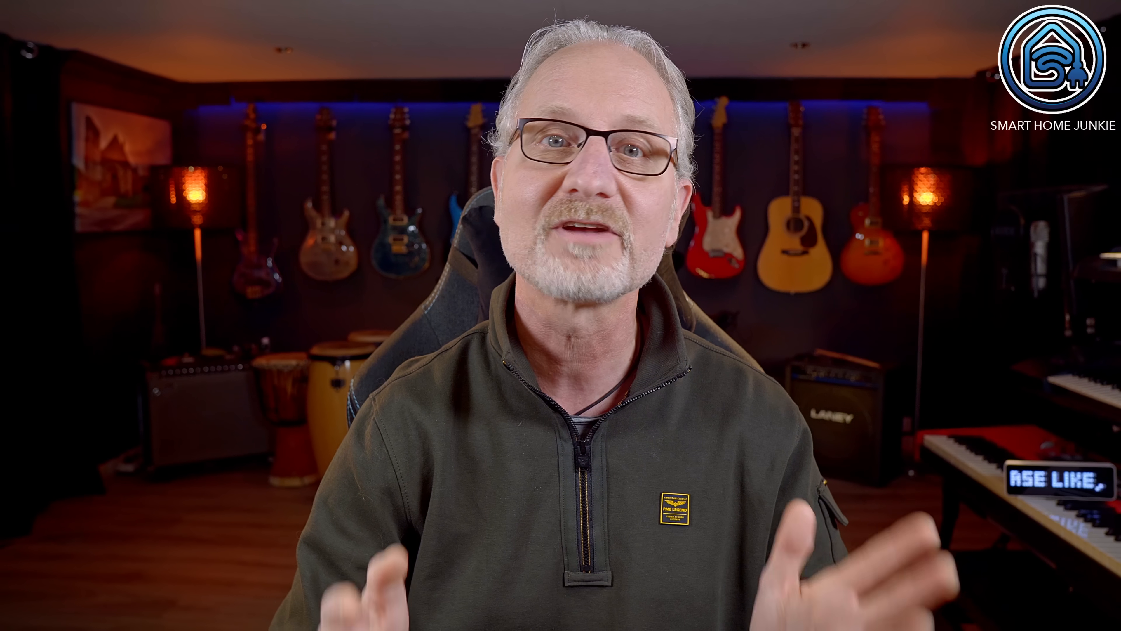
Browse the dashboard screenshots shared in the dump-your-dashboard channel of the Smart Home Junkie Discord server
scroll(657, 346, "down", 8)
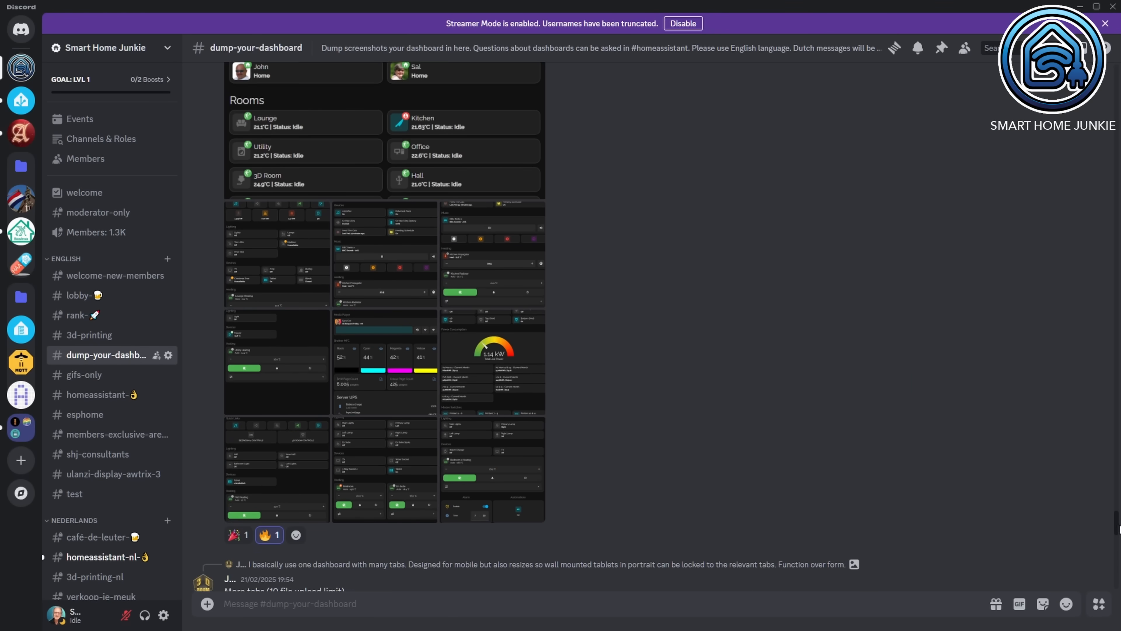
scroll(657, 347, "down", 8)
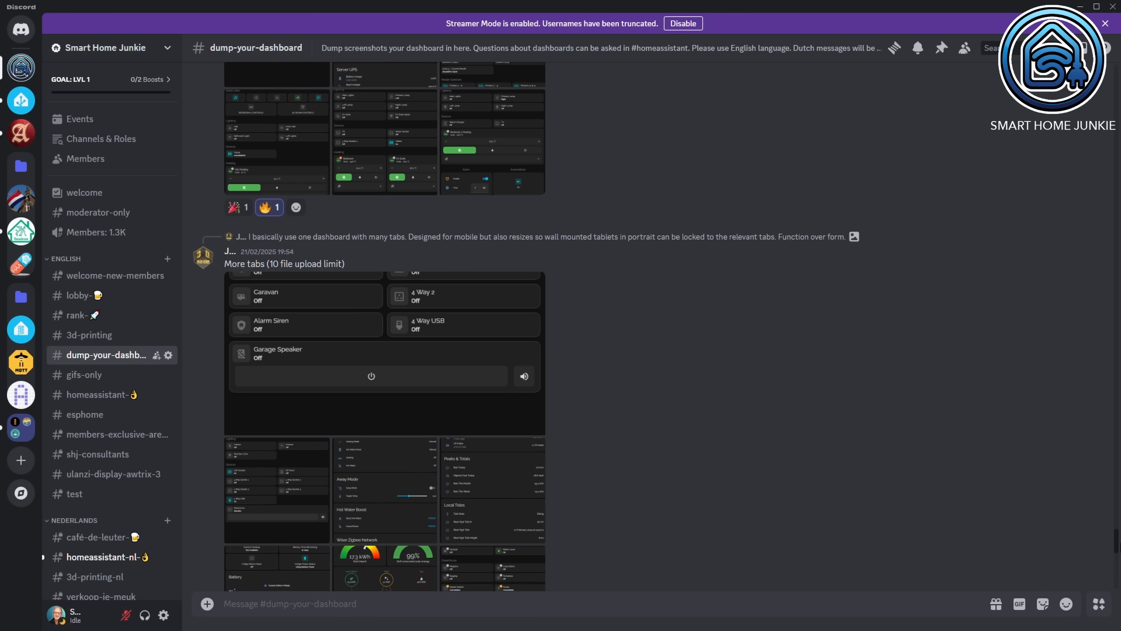
scroll(657, 346, "down", 7)
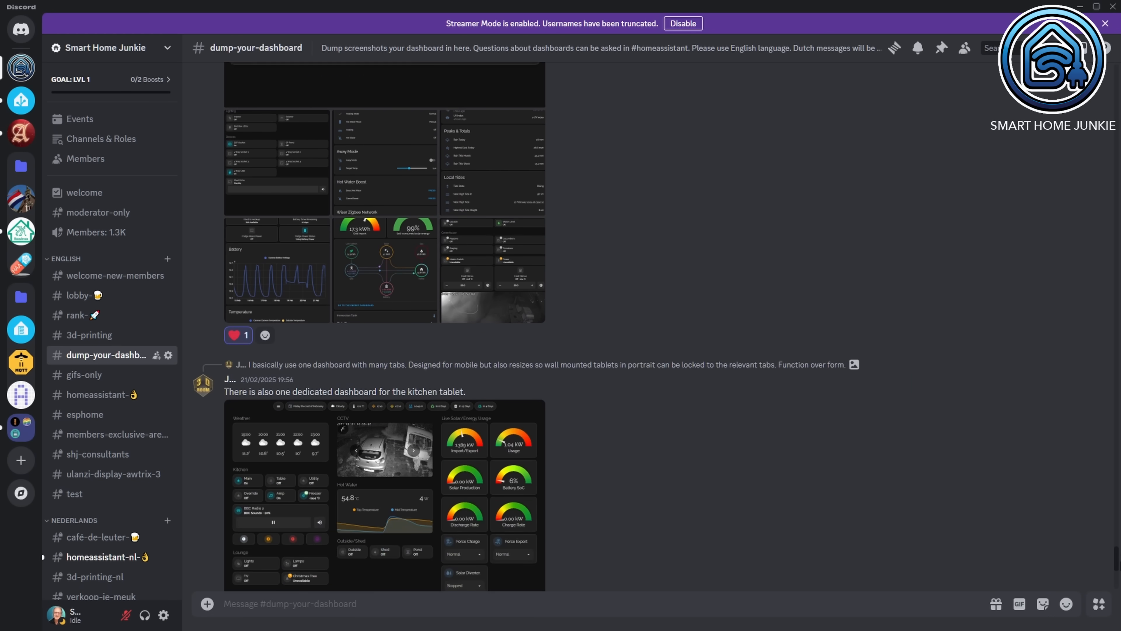
scroll(657, 346, "down", 2)
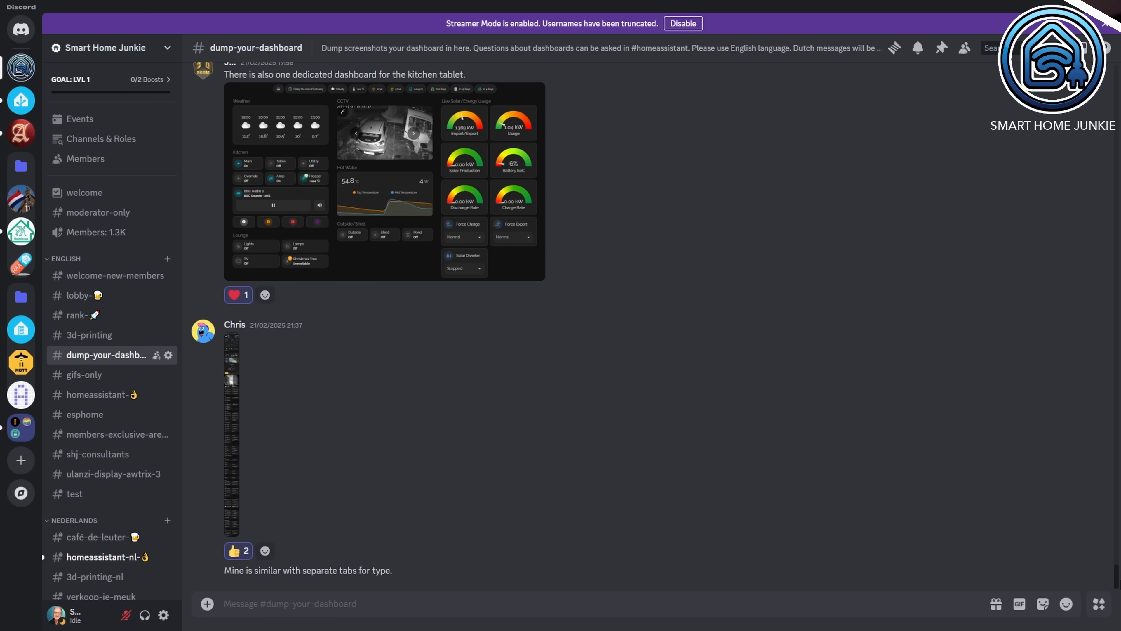